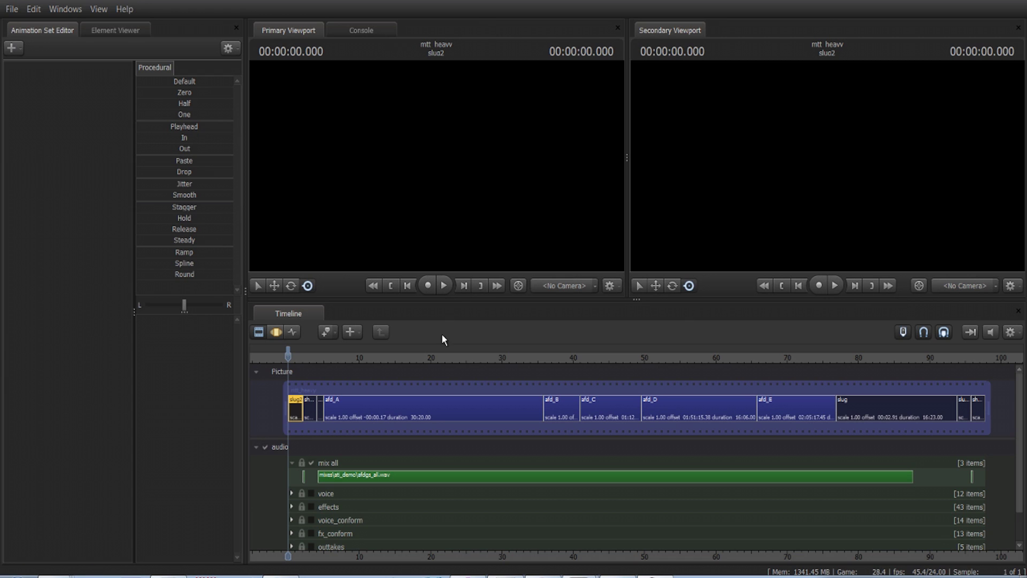
Move the playhead to about 24.7 seconds so the Heavy close-up shows in both viewports.
left_click(464, 357)
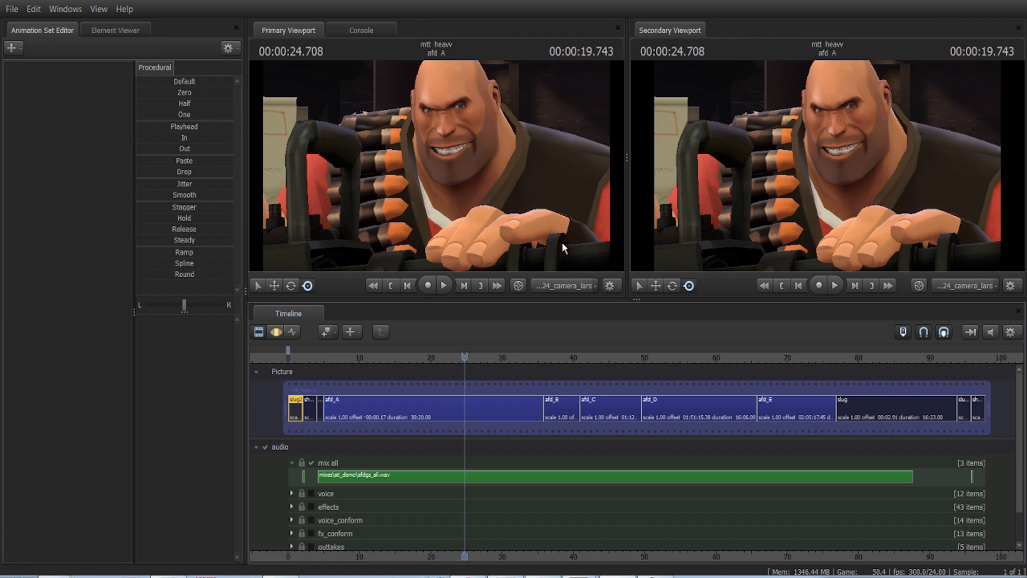
Open the afd_A shot's animation sets and show the heavy character's controls.
left_click(457, 420)
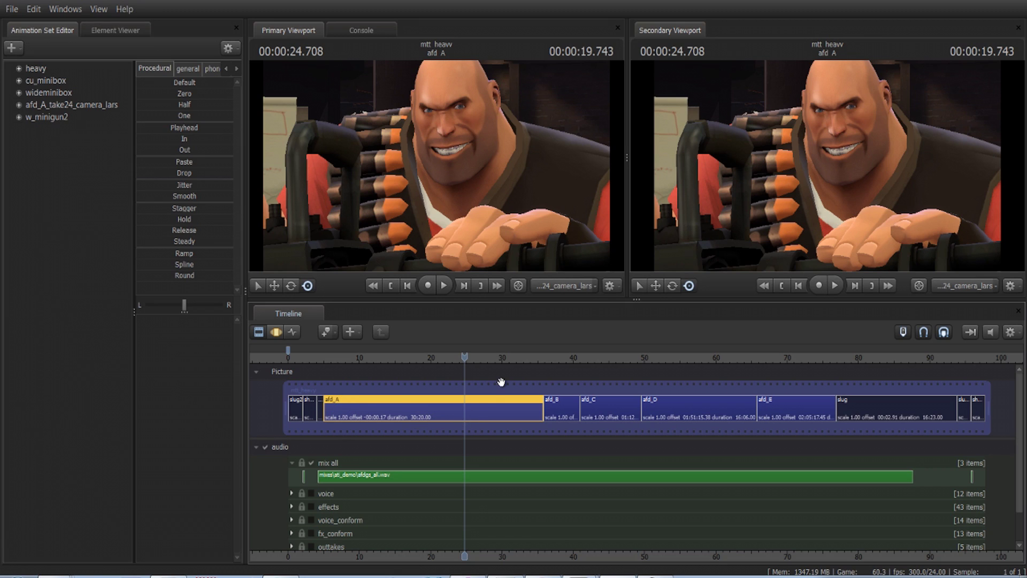
mouse_move(488, 408)
left_click(27, 65)
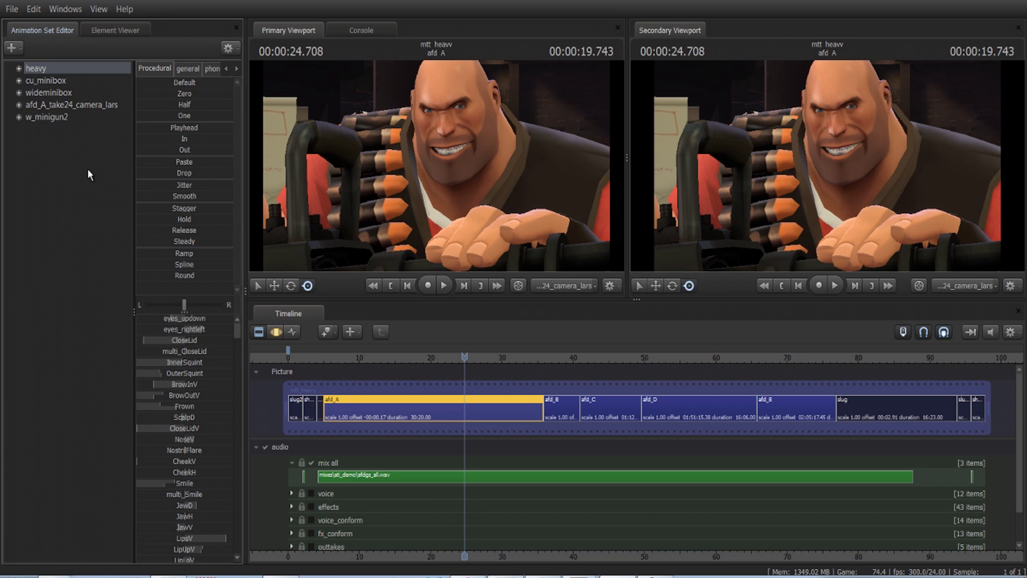
right_click(58, 153)
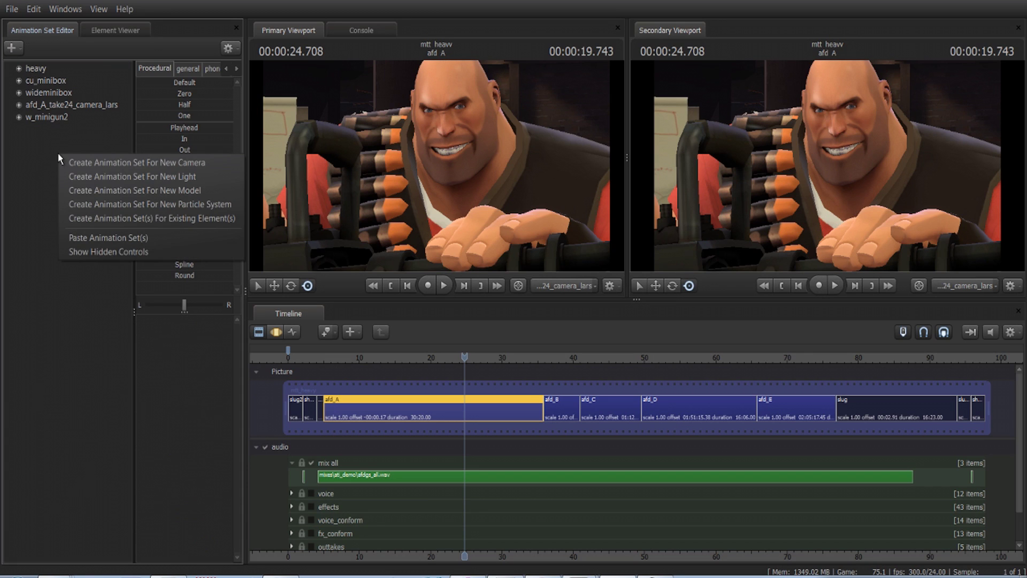
Start a new model animation set filtered by \heavy\ and preview the heavy item models.
left_click(117, 194)
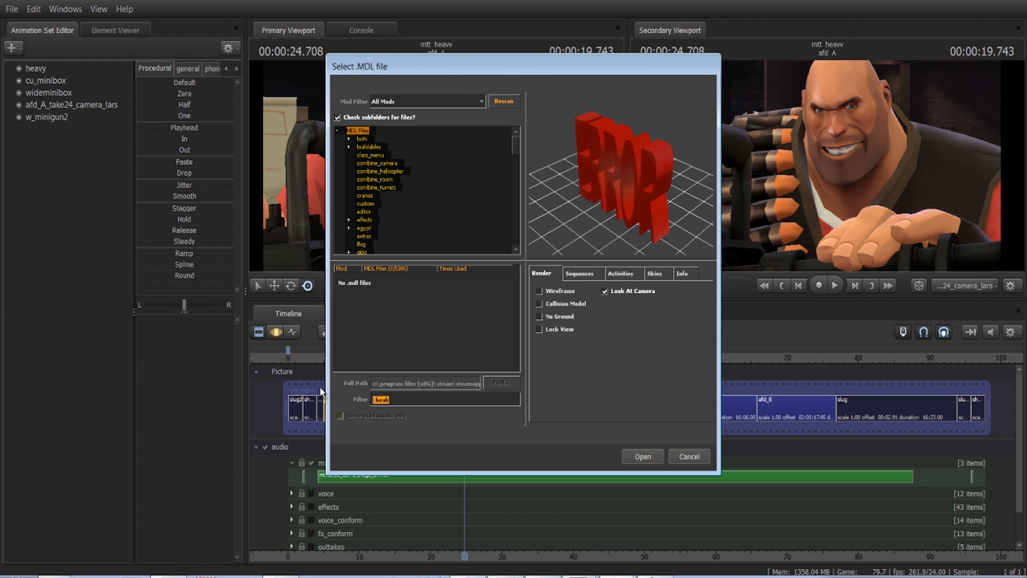
type("\\heavy")
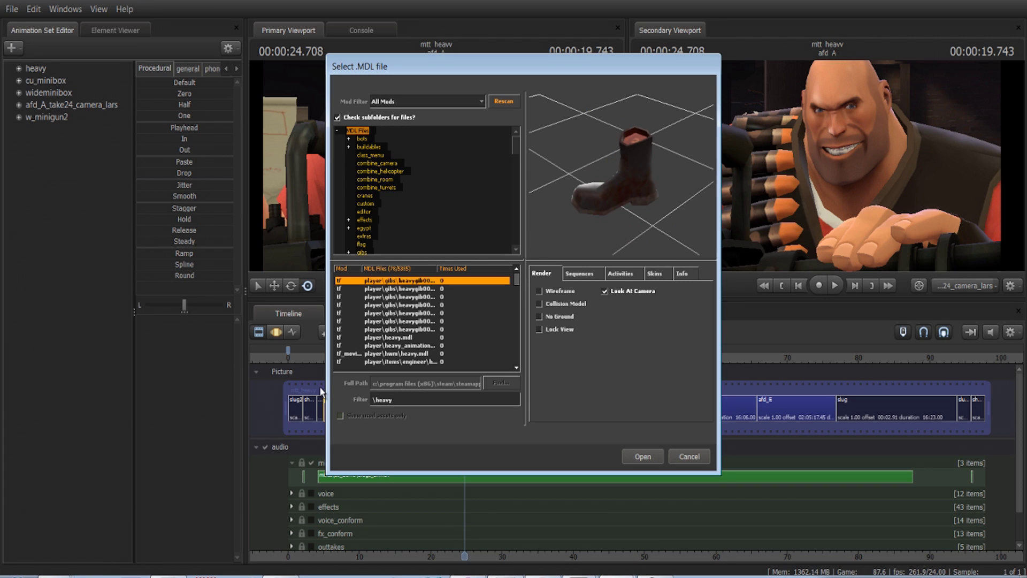
type("\\")
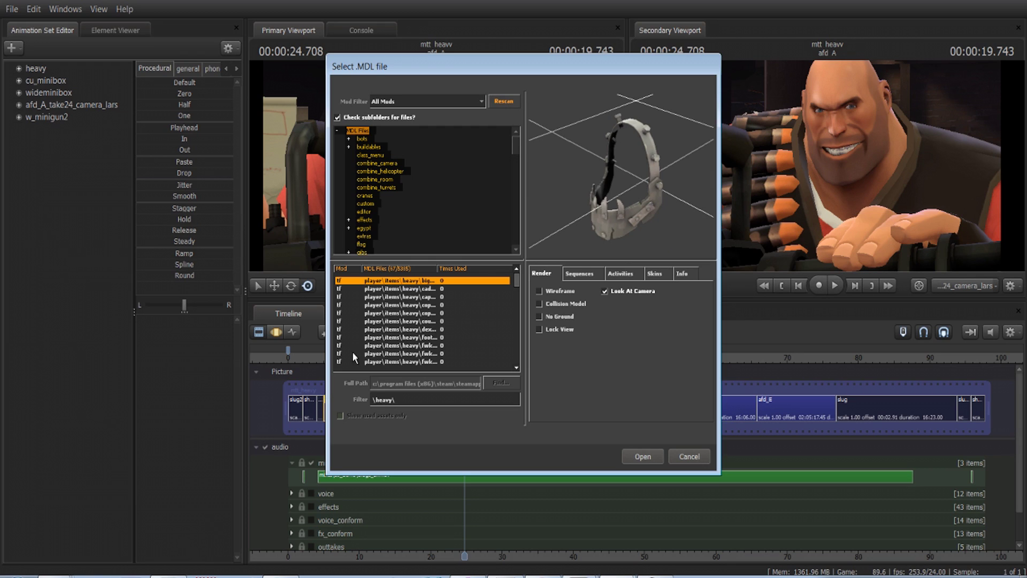
left_click(487, 304)
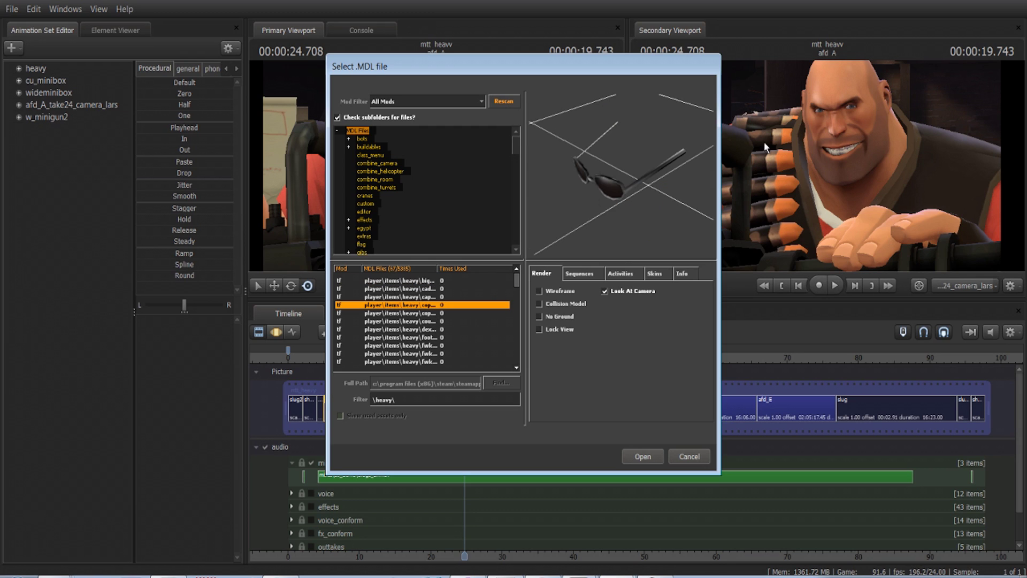
scroll(492, 291, "down", 1)
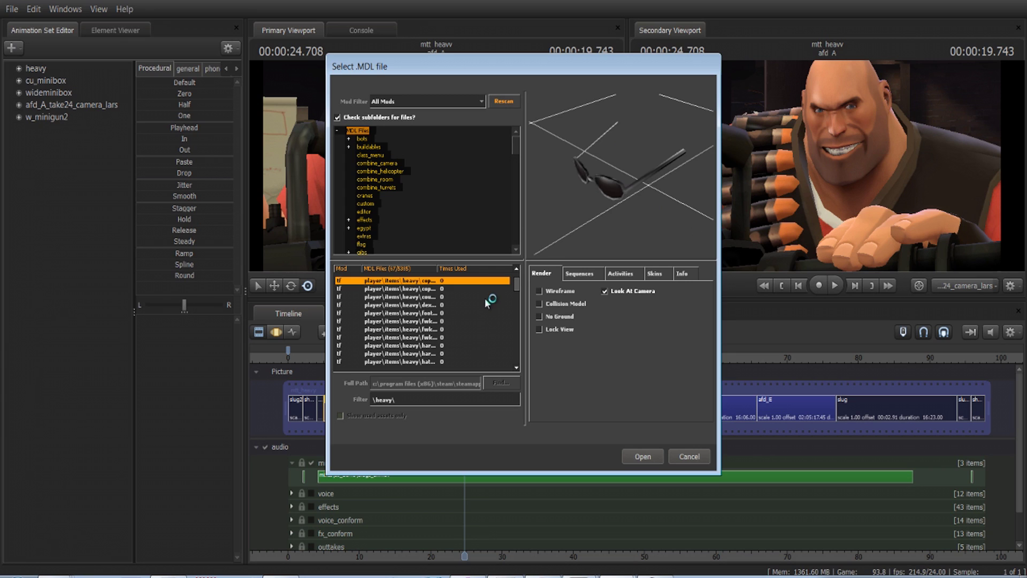
left_click(485, 298)
left_click(487, 304)
Step through the heavy head items and load the feathered headdress heavy_big_chief1.
key("Down")
key("Down")
key("Down")
key("Down")
key("Down")
key("Down")
key("Down")
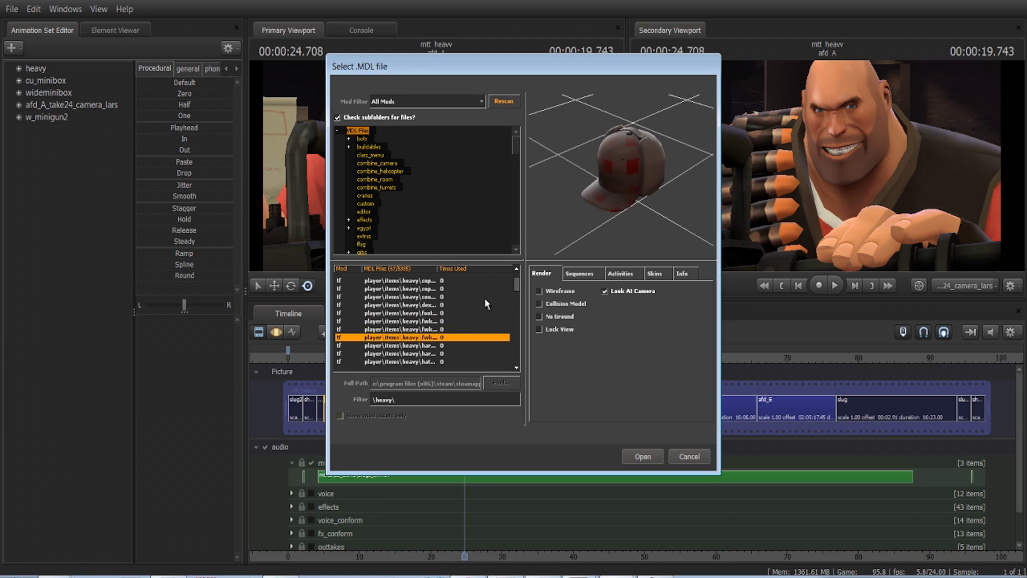
key("Down")
key("Down")
key("Down")
key("Down")
key("Down")
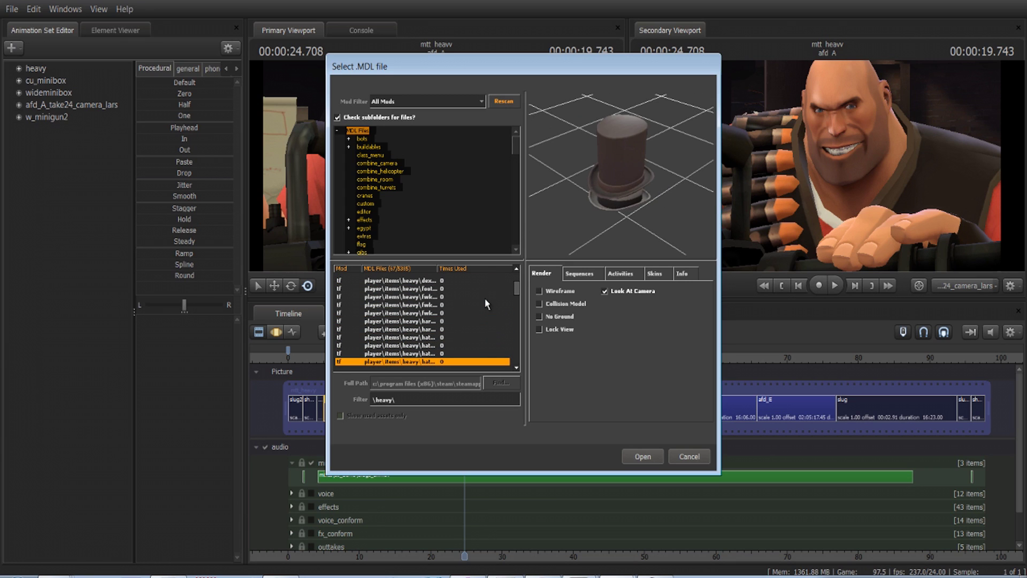
key("Down")
key("Down")
key("Down")
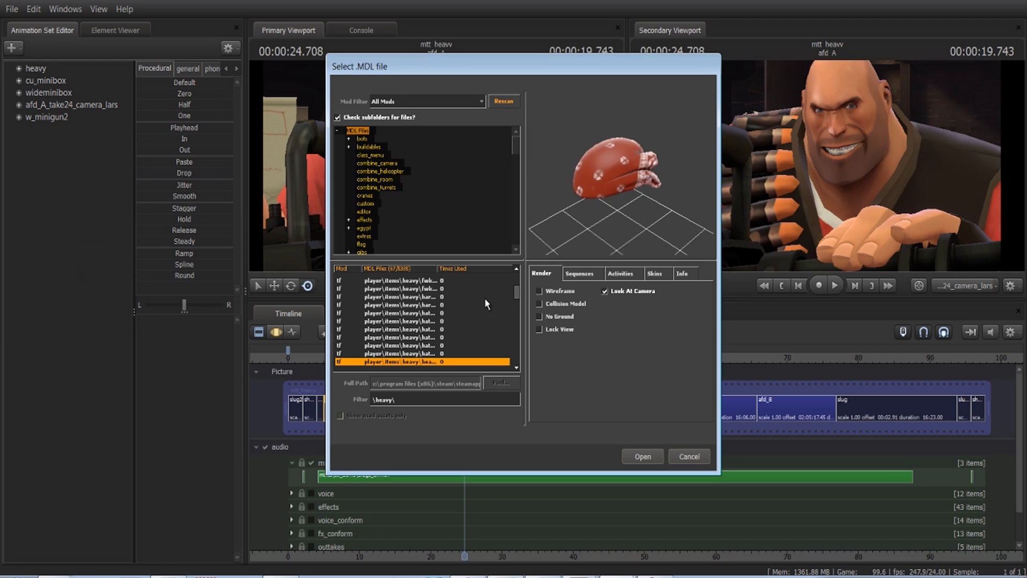
key("Up")
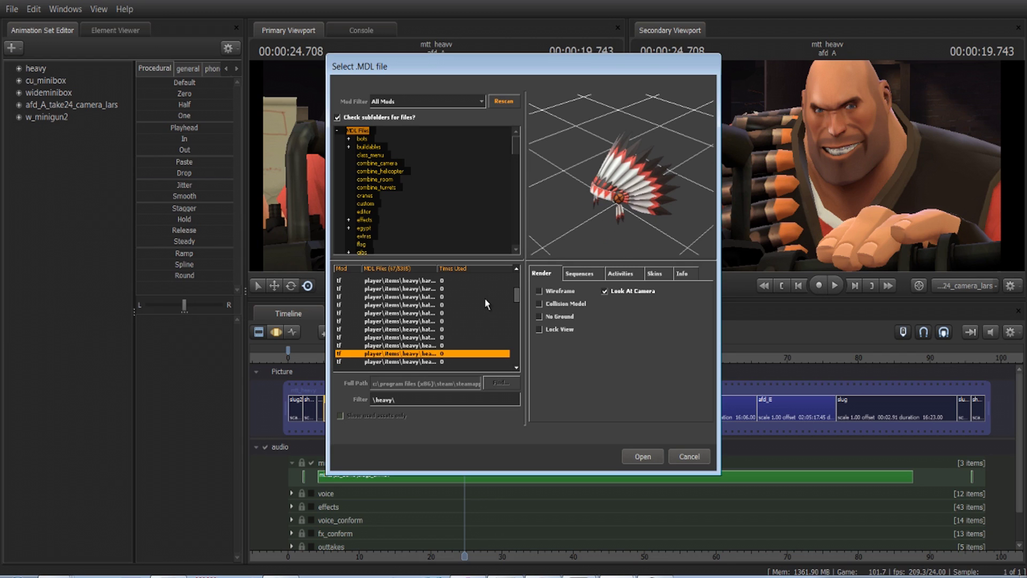
left_click(646, 460)
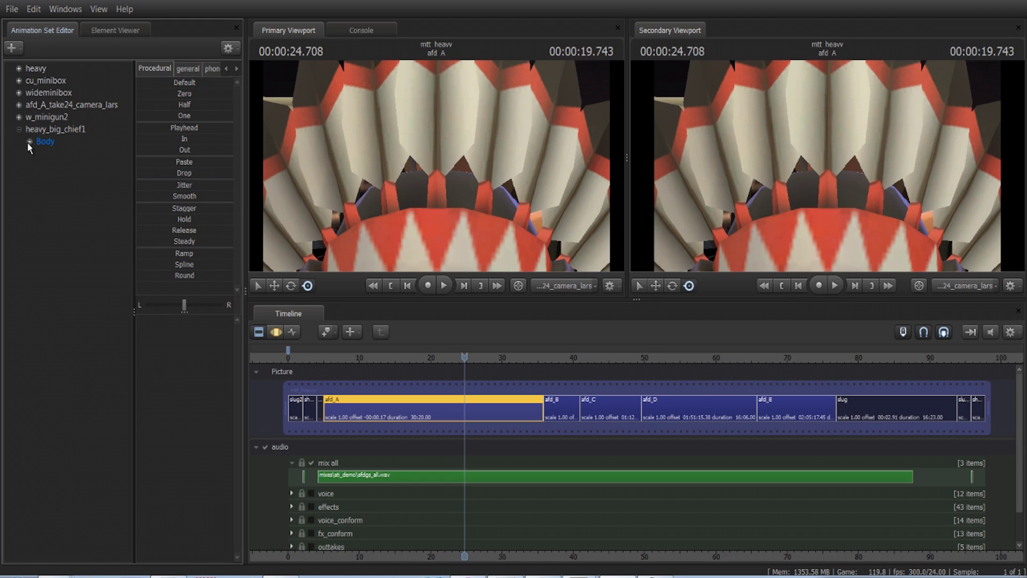
Expand heavy_big_chief1's Body and heavy's Body groups to reveal both bip_head bones.
left_click(30, 142)
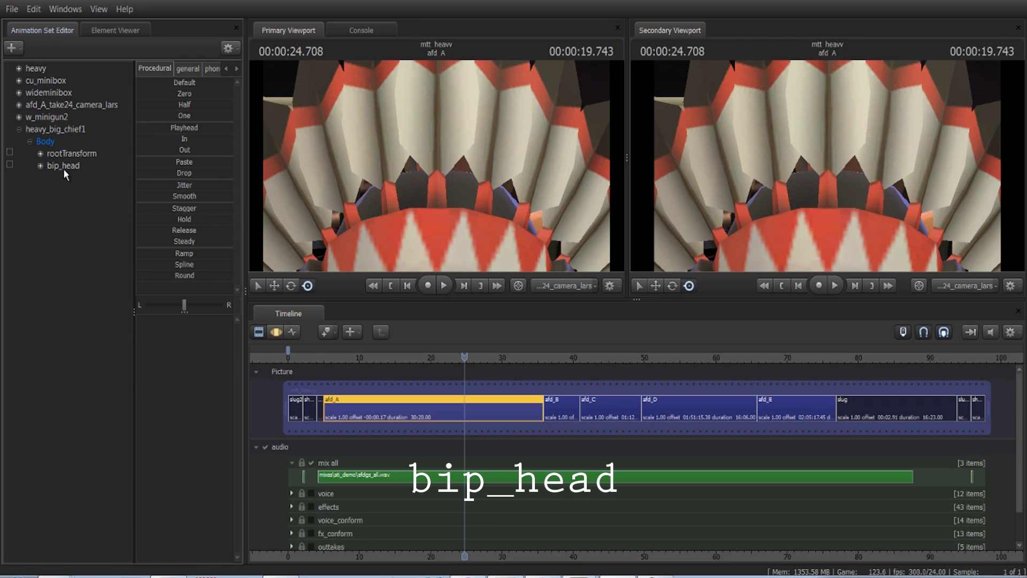
left_click(18, 69)
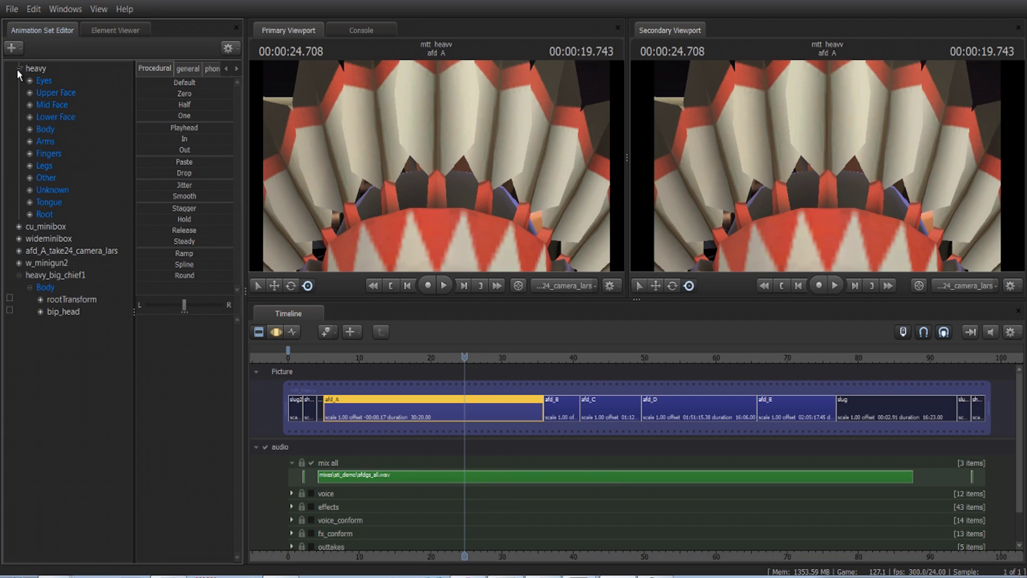
left_click(29, 130)
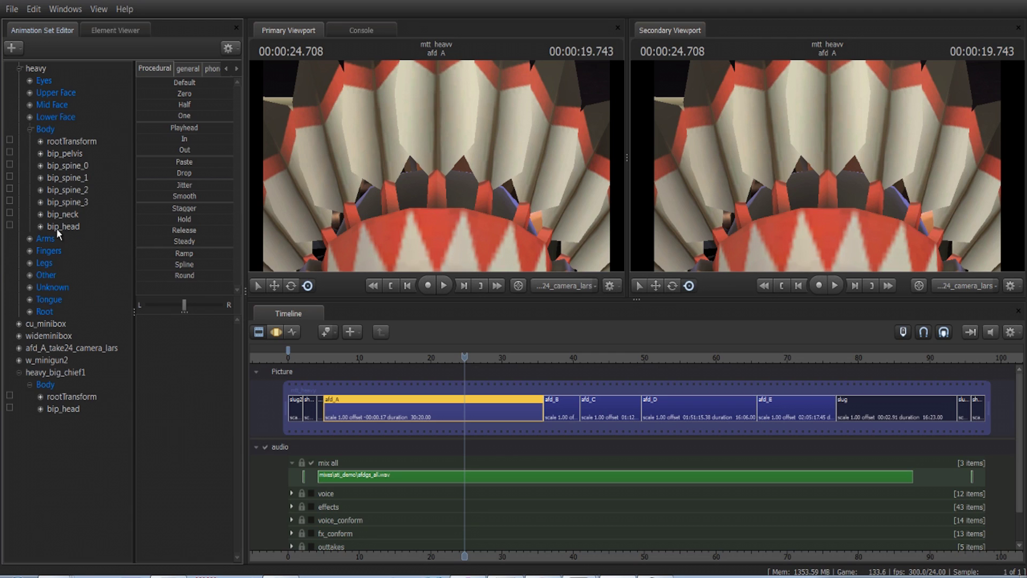
Lock the headdress's bip_head to Heavy's bip_head and apply the Zero preset.
left_click_drag(49, 226, 64, 409)
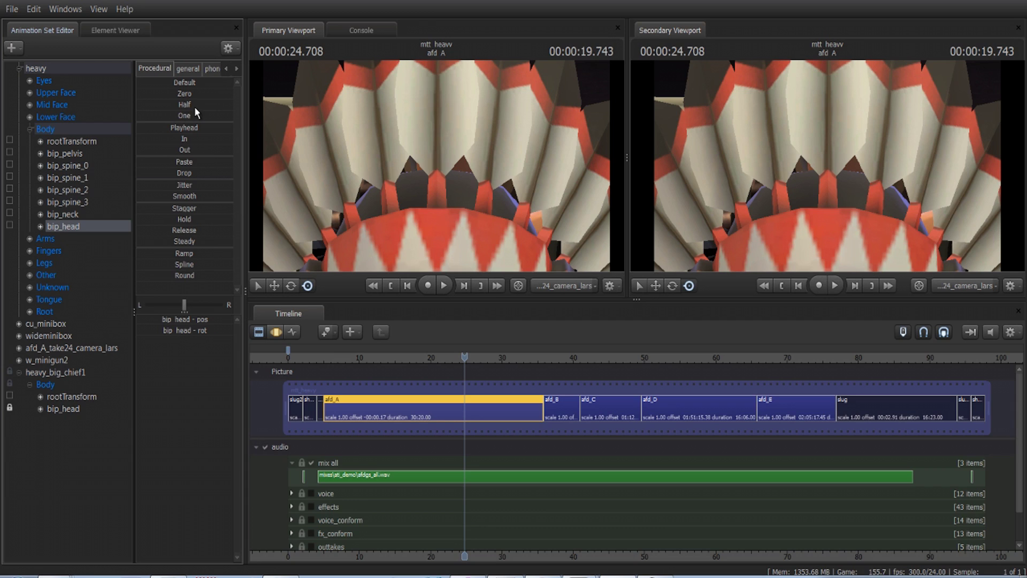
key("F3")
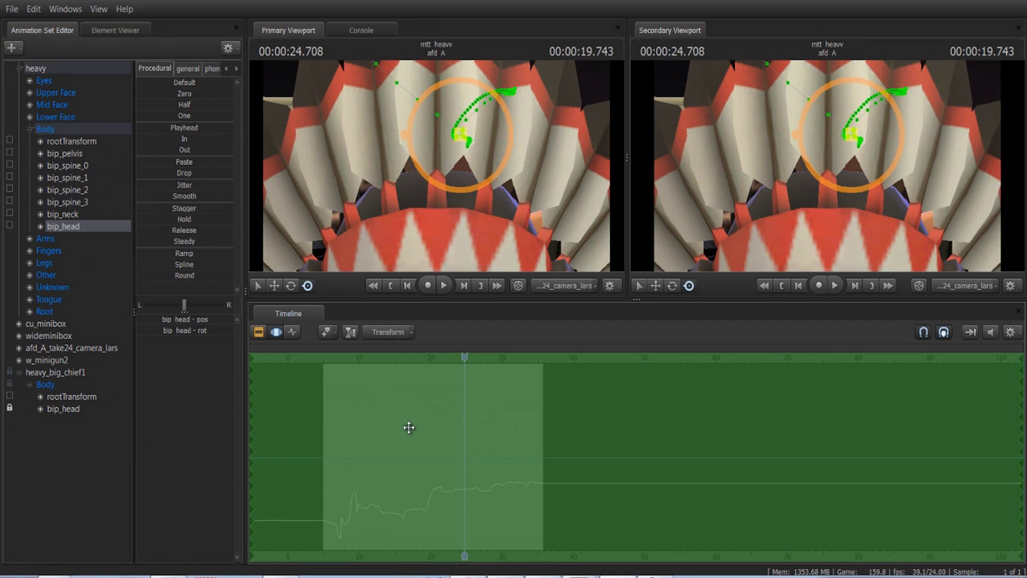
left_click(64, 409)
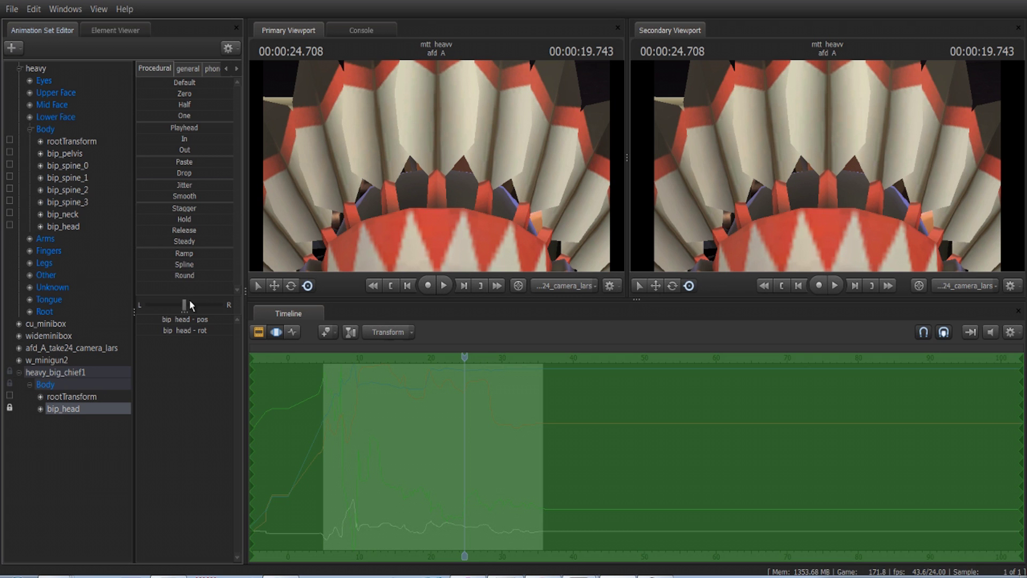
left_click(183, 95)
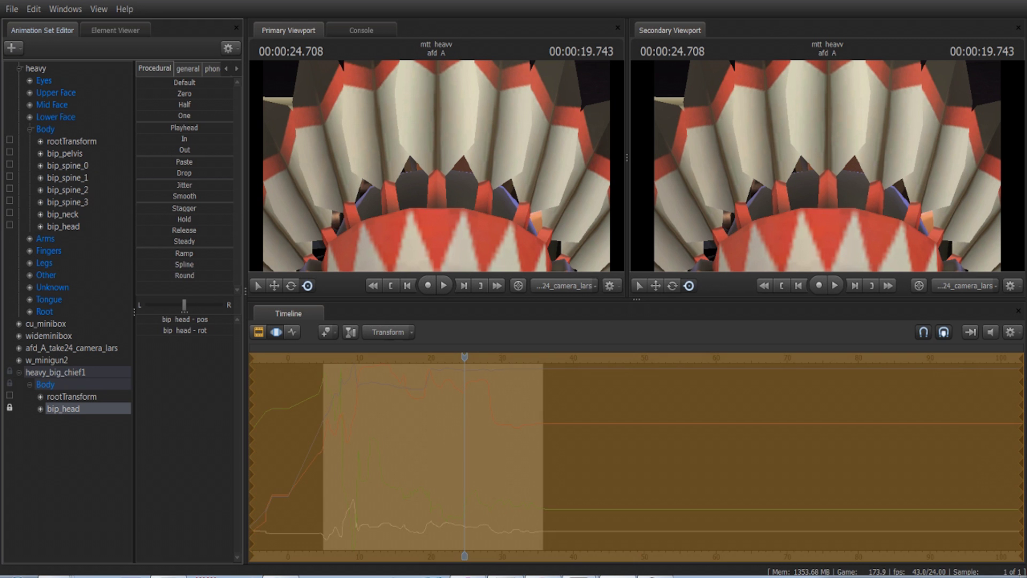
left_click_drag(182, 95, 643, 130)
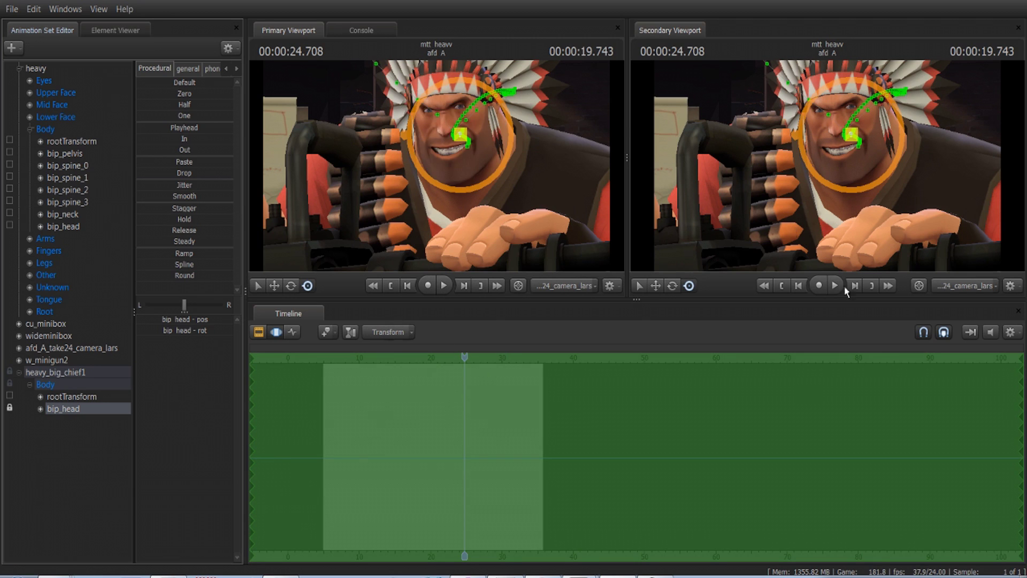
left_click(259, 332)
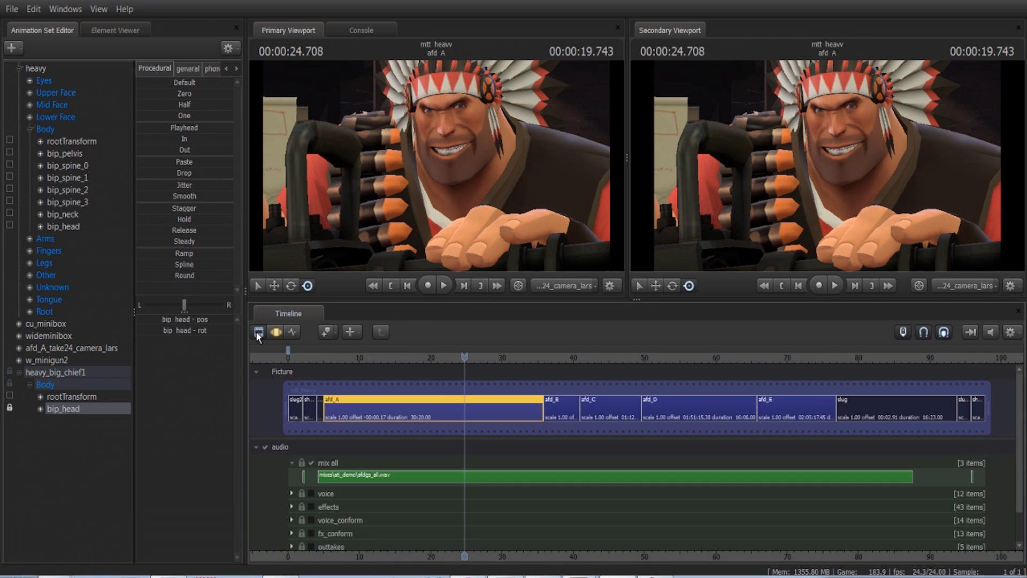
Rewind to about 21.4 s, play and pause, then scrub forward to about 33 s.
left_click_drag(465, 357, 389, 369)
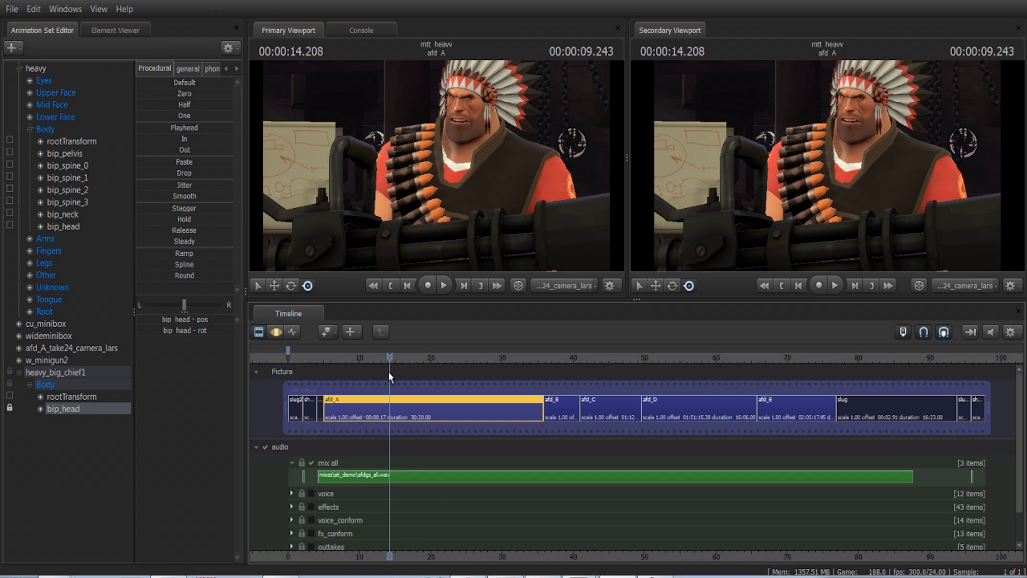
left_click(444, 285)
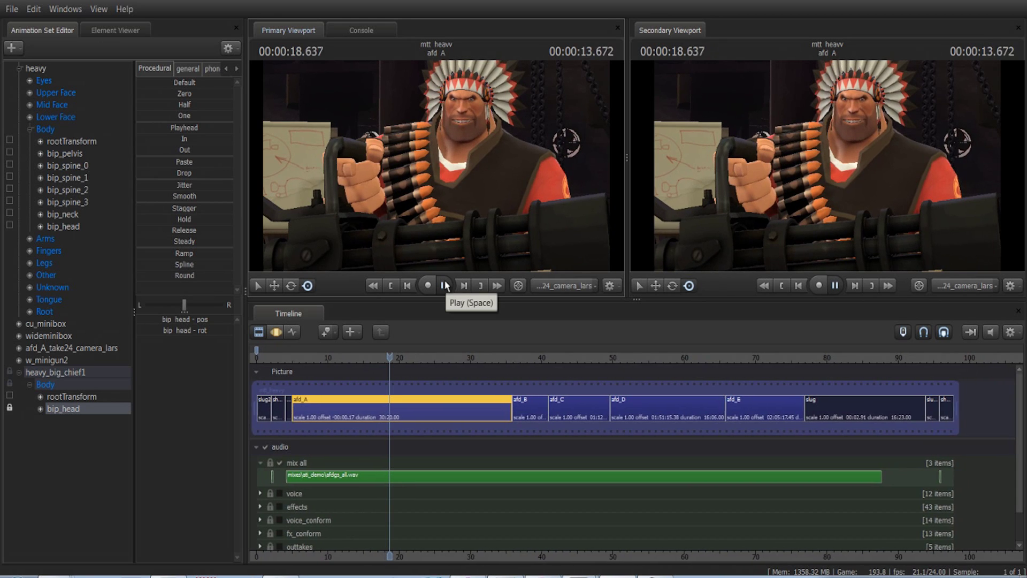
left_click(445, 285)
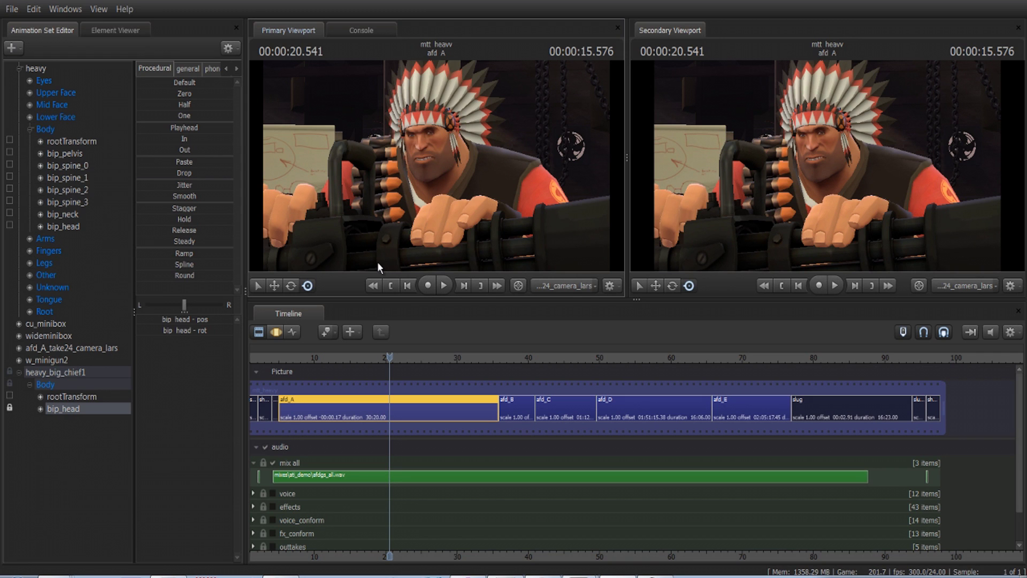
left_click_drag(390, 365, 503, 357)
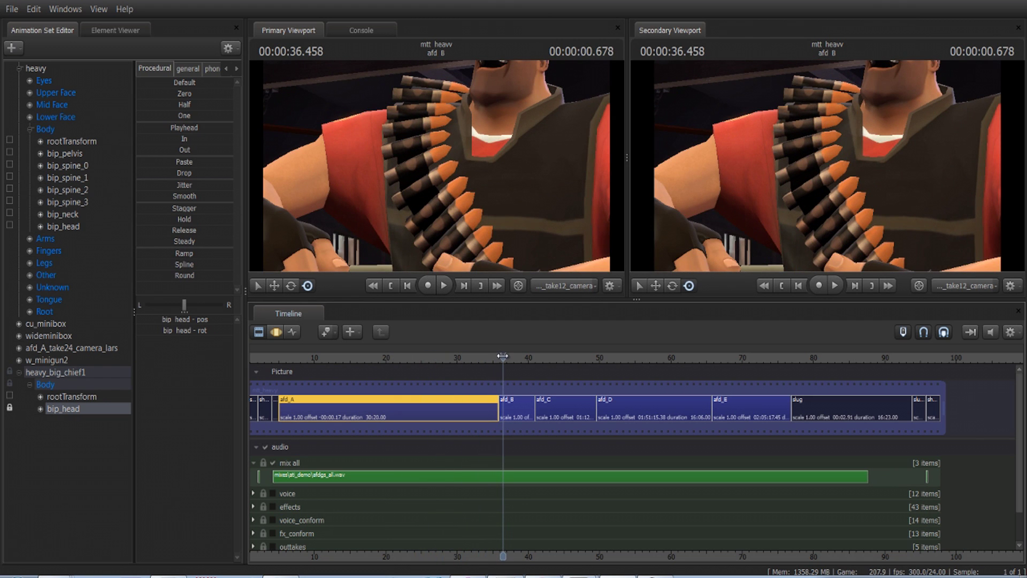
Set the playhead to 35.208 s and deselect the bip_head bone.
left_click_drag(500, 355, 494, 358)
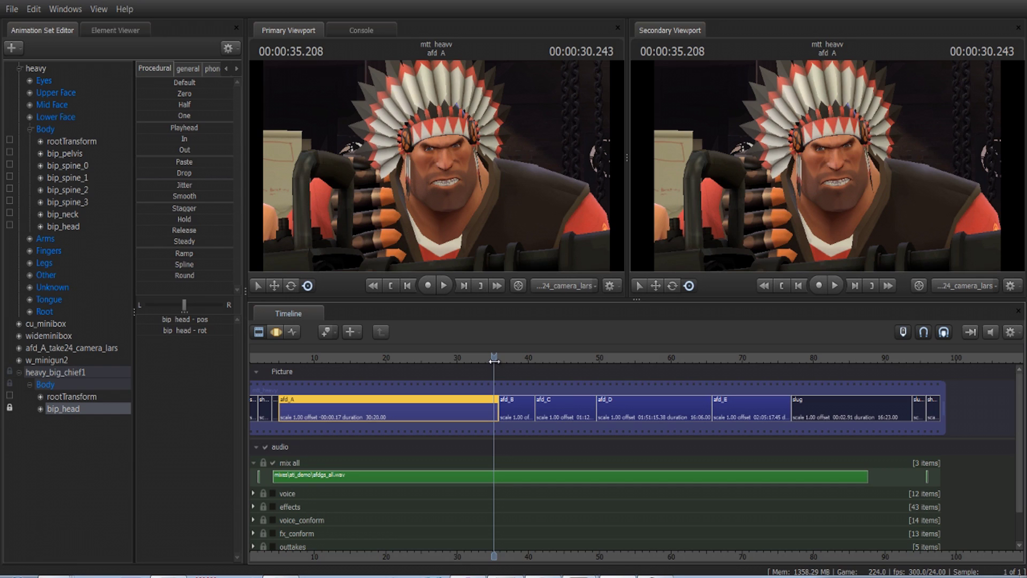
left_click(24, 477)
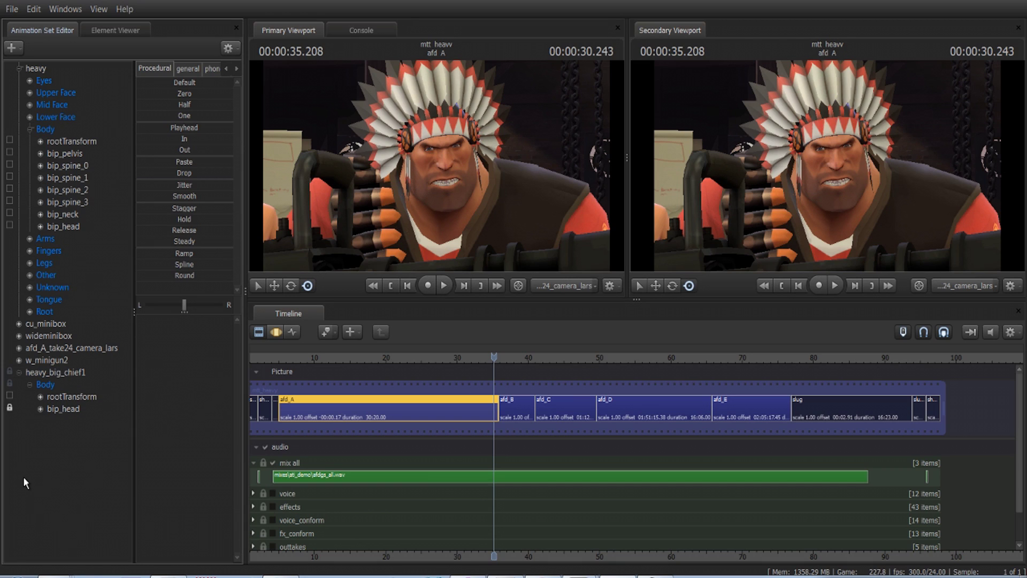